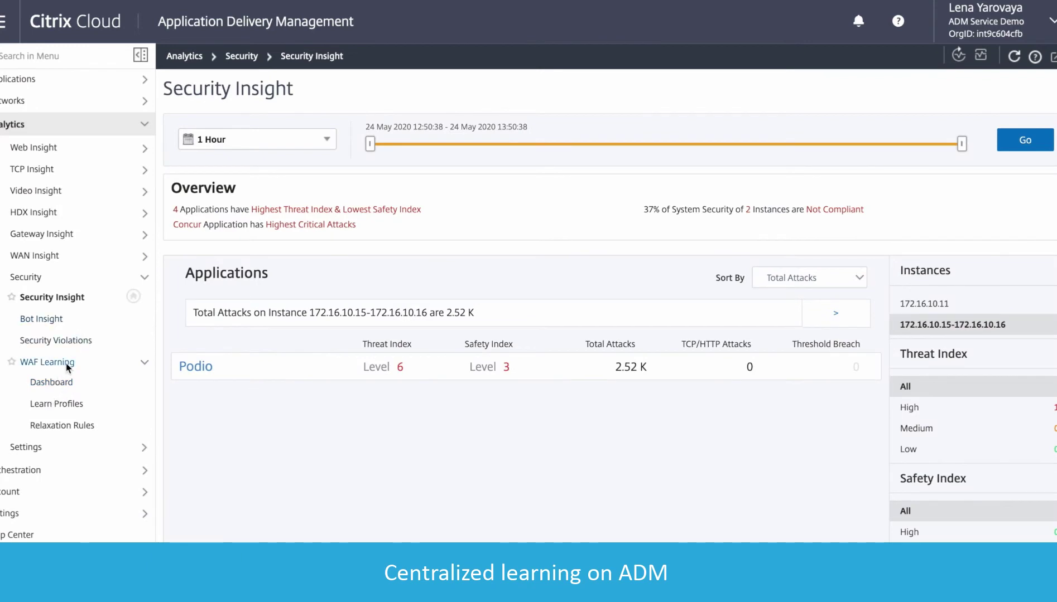
# - Select Podio_learning in the Learn Profiles list and open it for editing
pyautogui.click(69, 404)
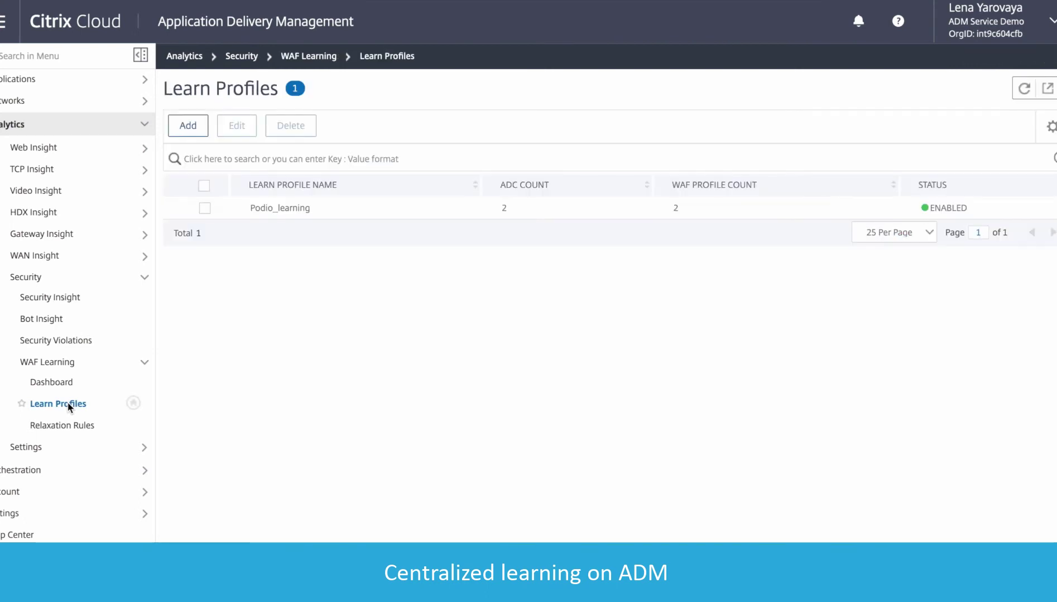
pyautogui.click(203, 209)
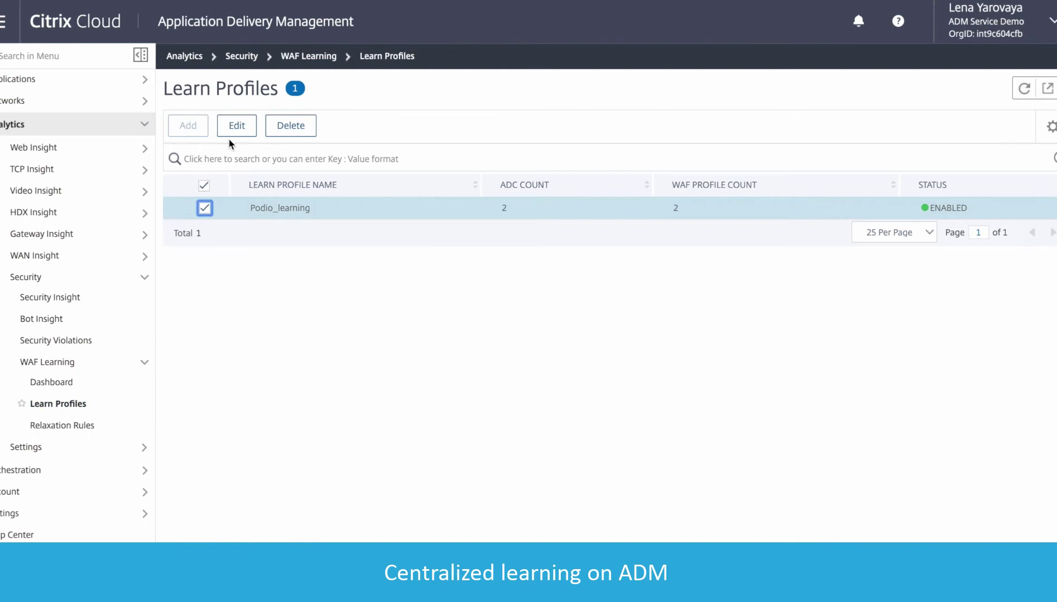
pyautogui.click(238, 126)
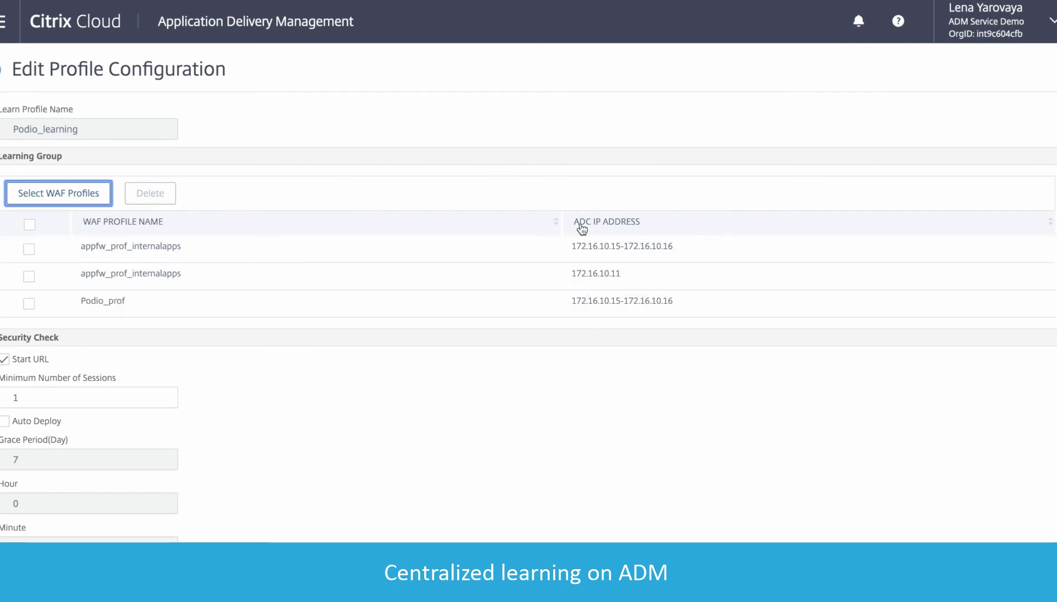
pyautogui.scroll(-3, 581, 228)
pyautogui.scroll(-2, 429, 412)
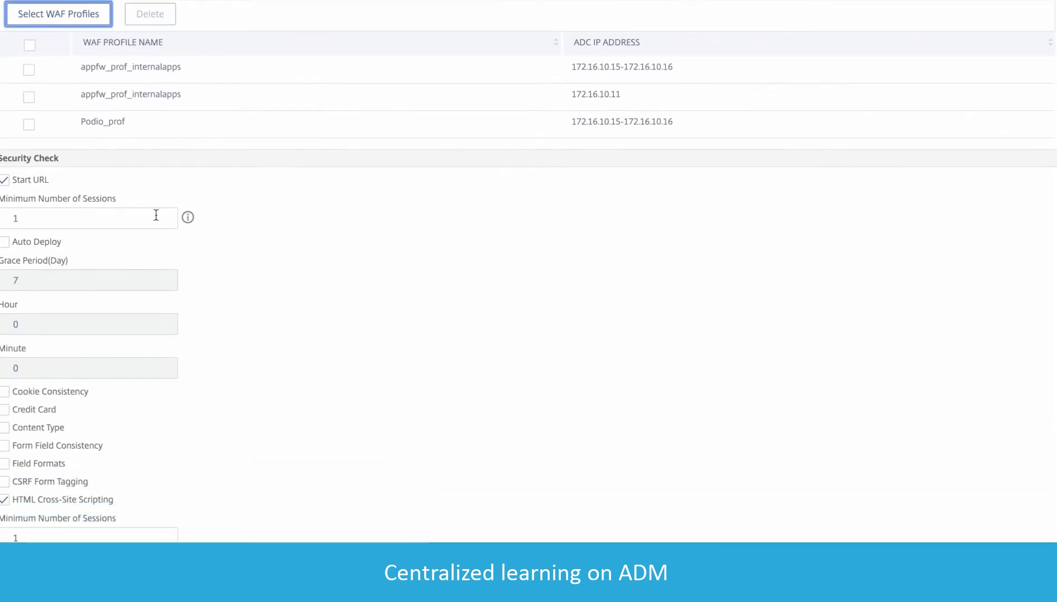
# - Enable the Cookie Consistency, Form Field Consistency and Field Formats security checks
pyautogui.click(3, 394)
pyautogui.click(4, 403)
pyautogui.scroll(-3, 95, 460)
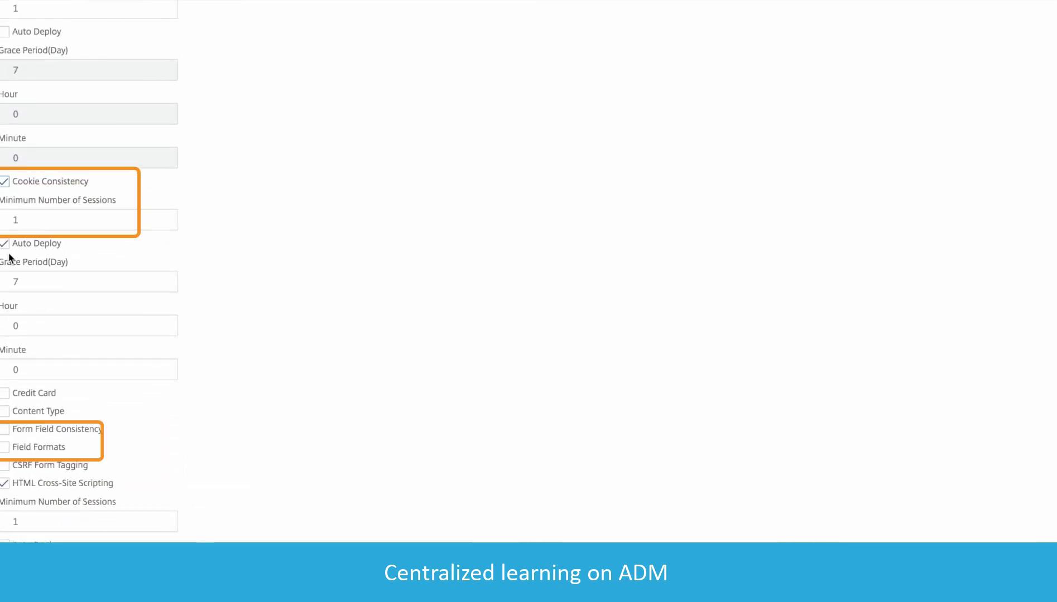
pyautogui.scroll(-2, 87, 396)
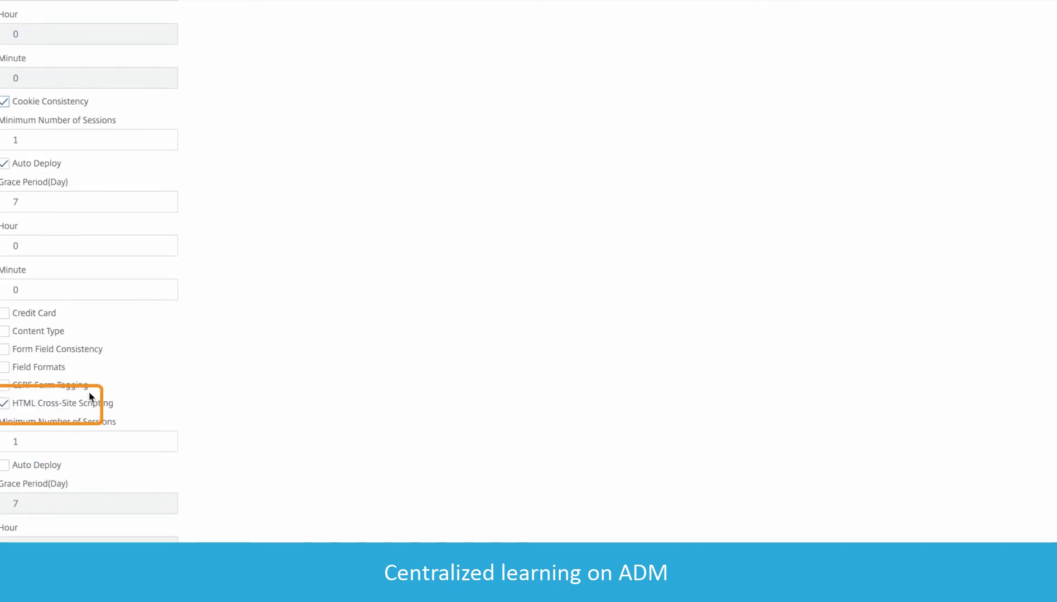
pyautogui.click(5, 354)
pyautogui.scroll(-3, 67, 456)
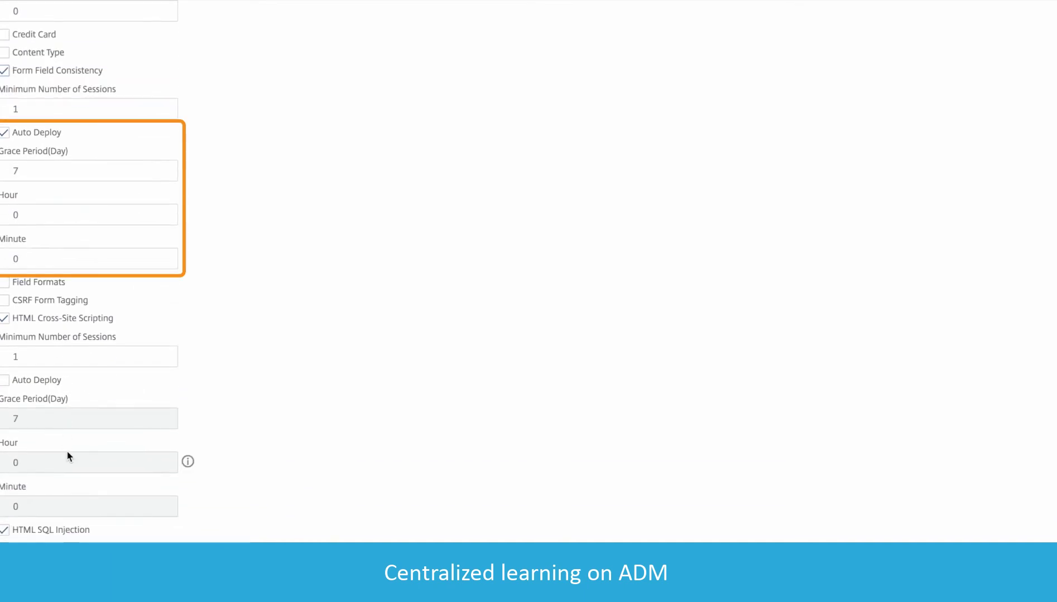
pyautogui.click(4, 283)
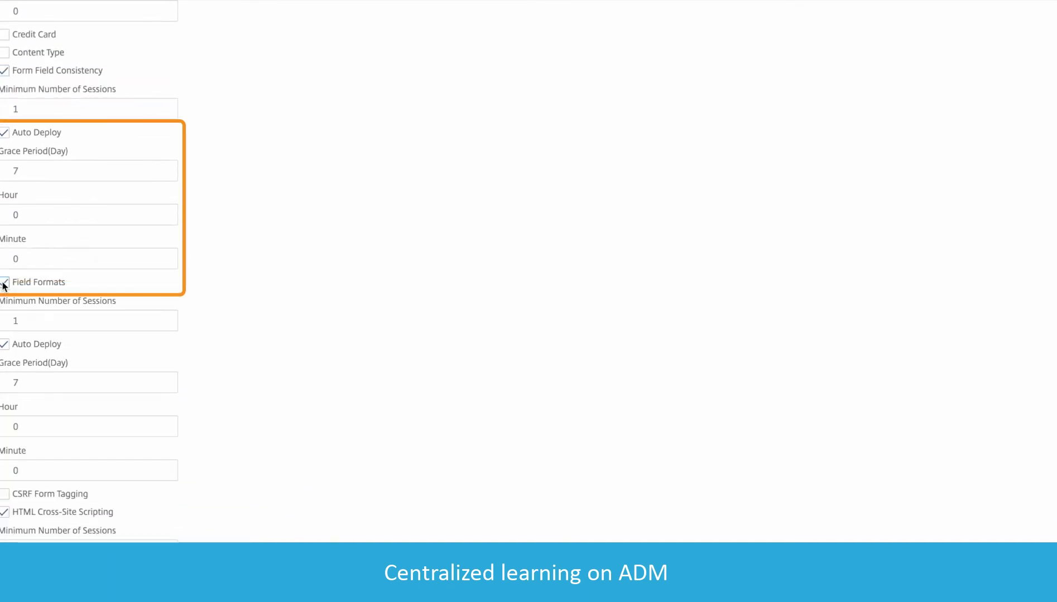
pyautogui.scroll(-3, 149, 381)
pyautogui.scroll(-3, 149, 388)
pyautogui.scroll(-2, 149, 388)
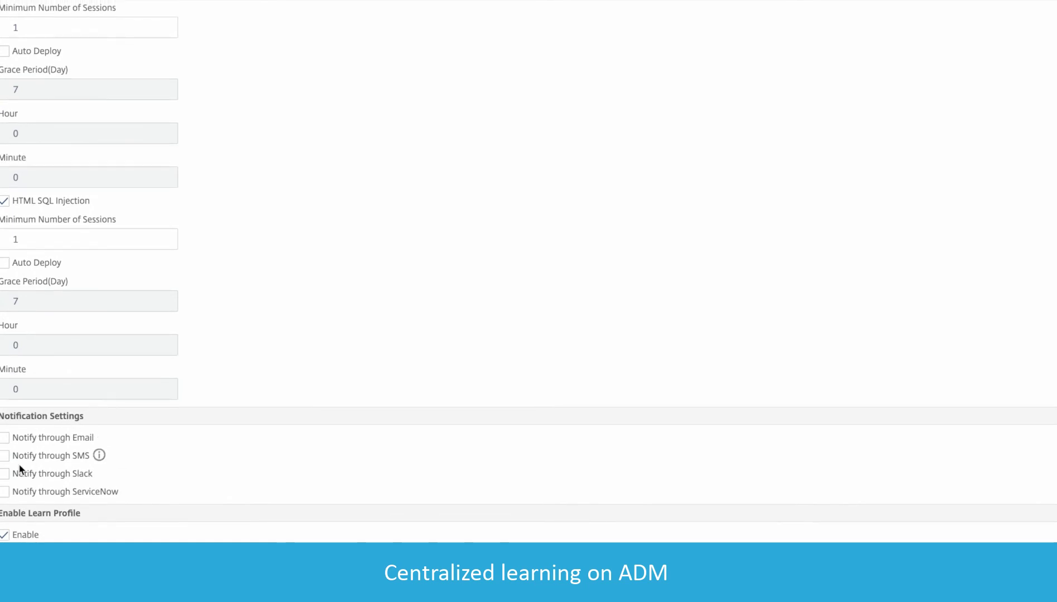
# - Turn on Slack notifications using the WAF admin Slack profile
pyautogui.click(4, 474)
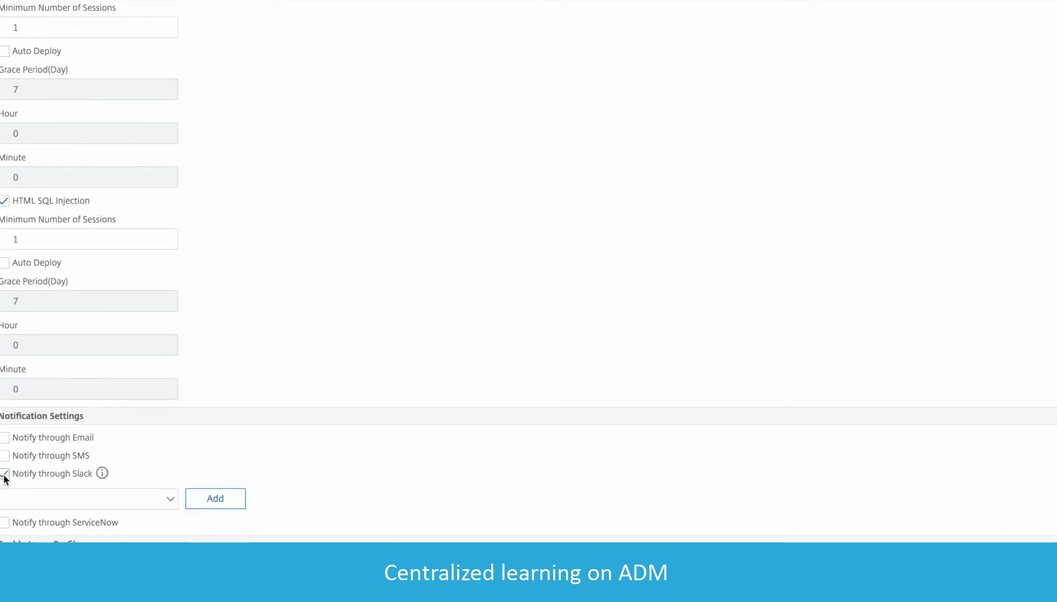
pyautogui.click(167, 501)
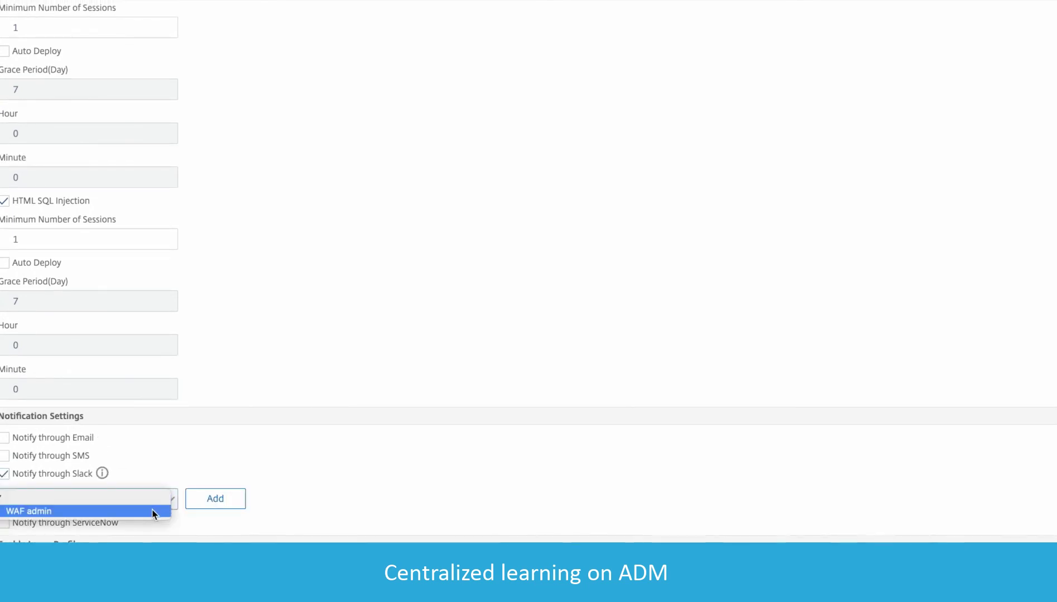
pyautogui.click(157, 514)
pyautogui.scroll(-1, 528, 331)
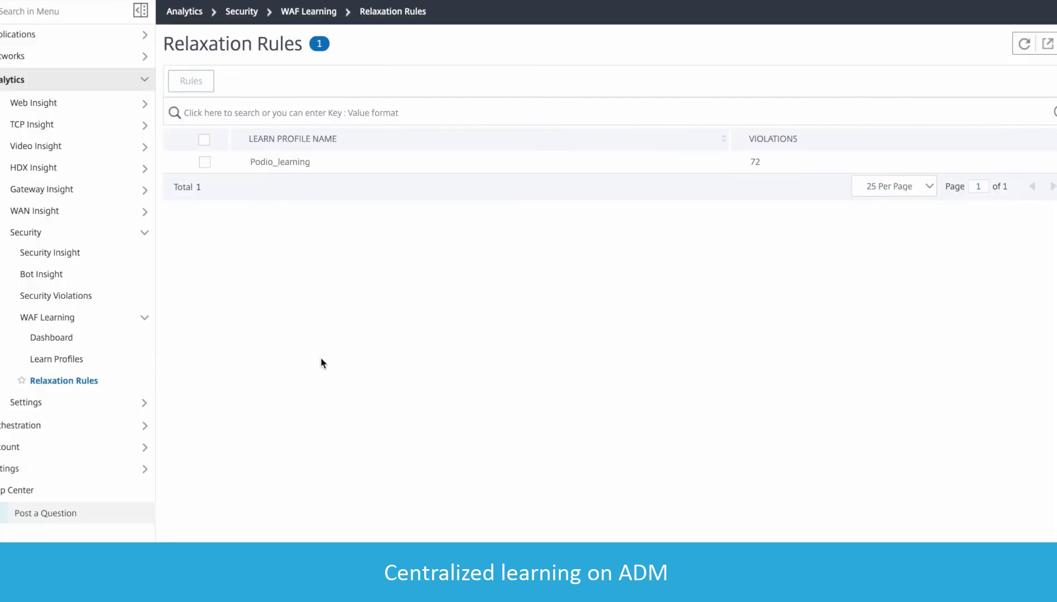
# - Deploy the password5 Cross Site Scripting rule from Podio_learning's relaxation rules
pyautogui.click(203, 163)
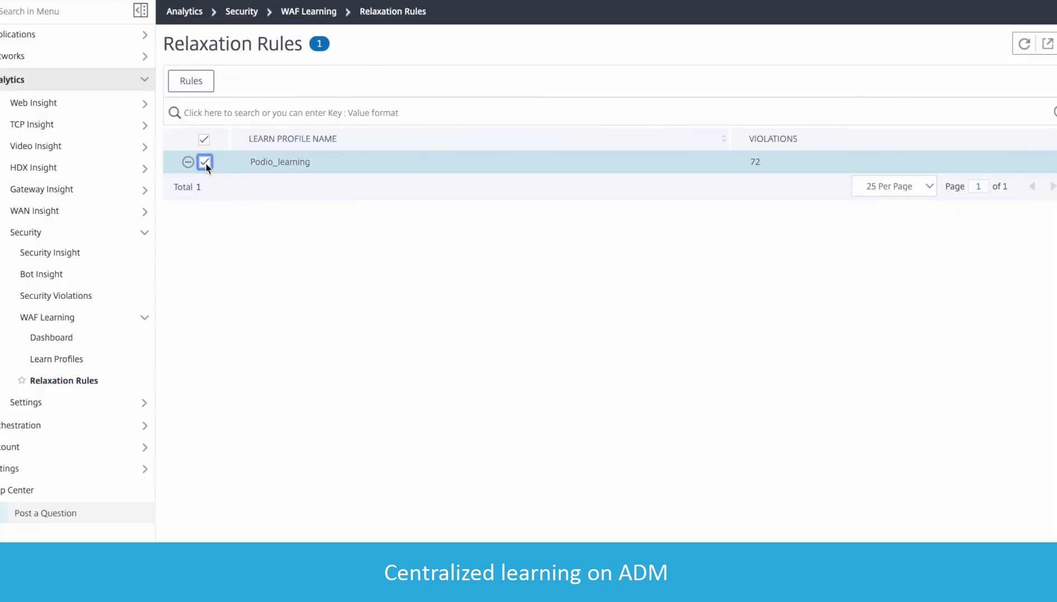
pyautogui.click(191, 80)
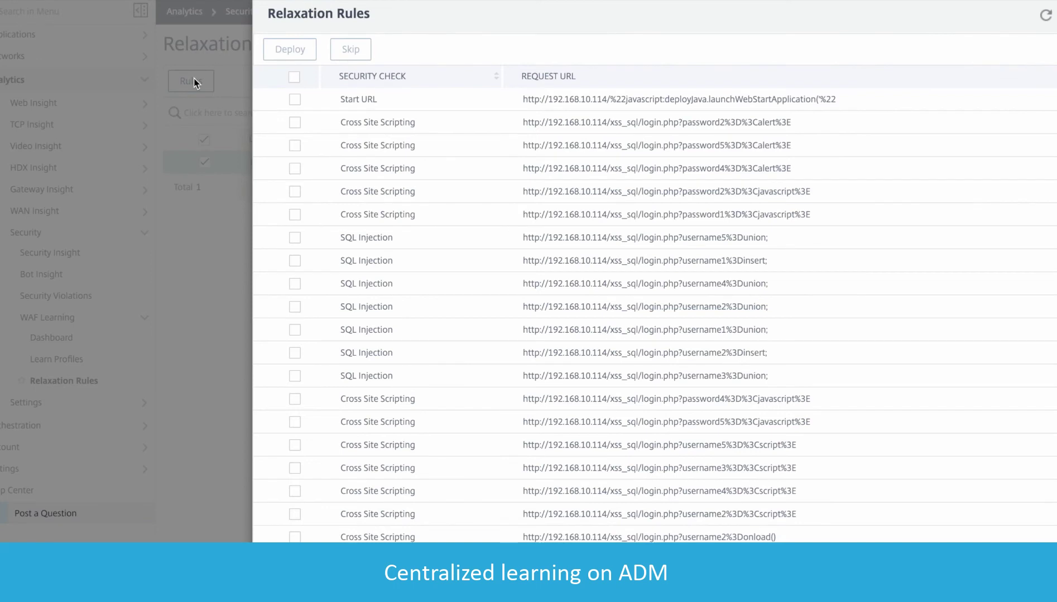
pyautogui.click(295, 146)
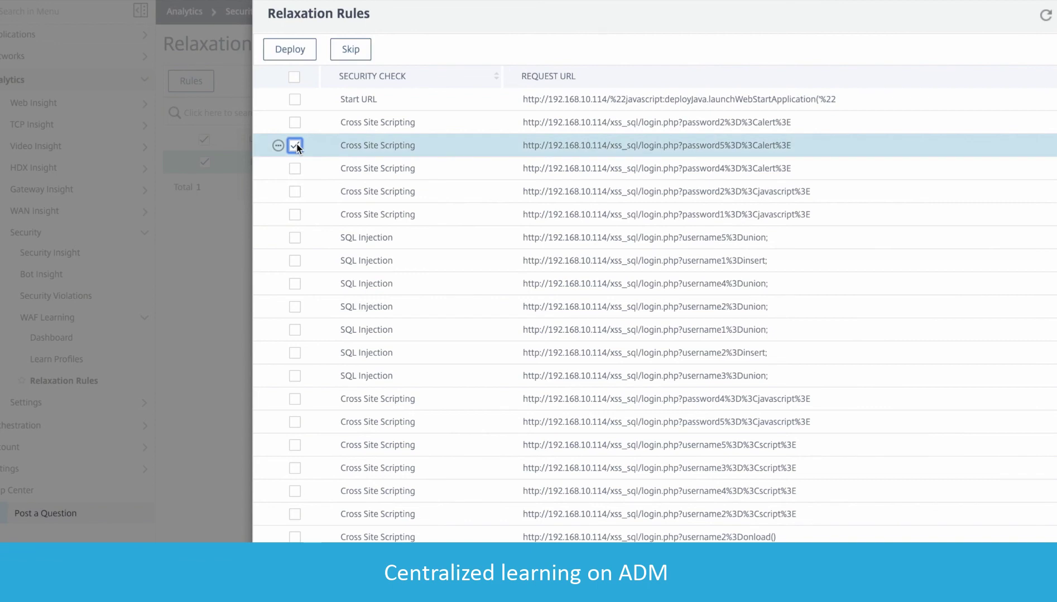
pyautogui.click(290, 50)
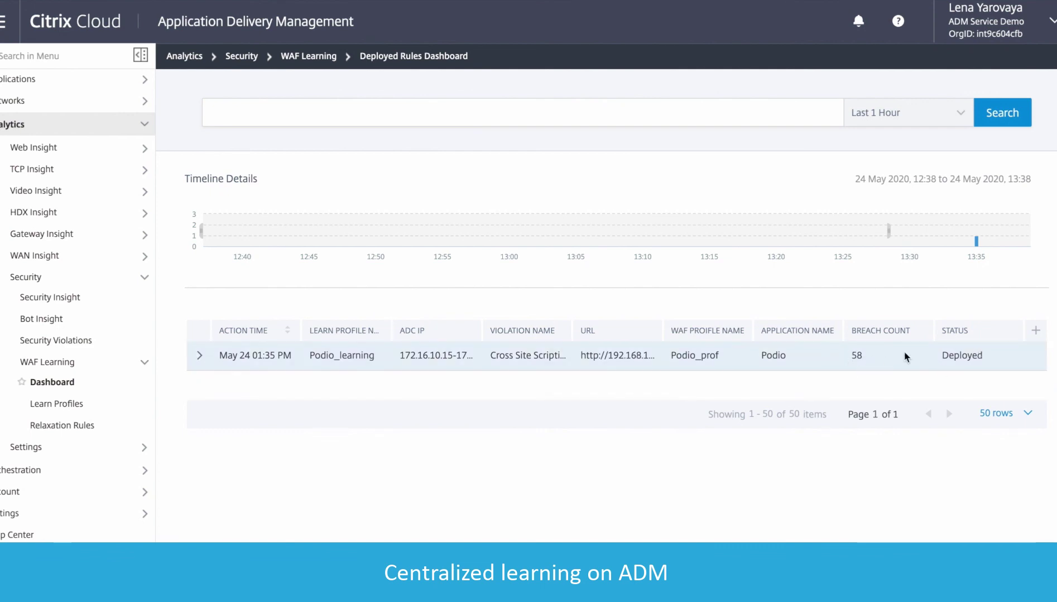
# - Expand the deployed Cross Site Scripting rule to show field password1 and its bad-tag field type
pyautogui.click(200, 357)
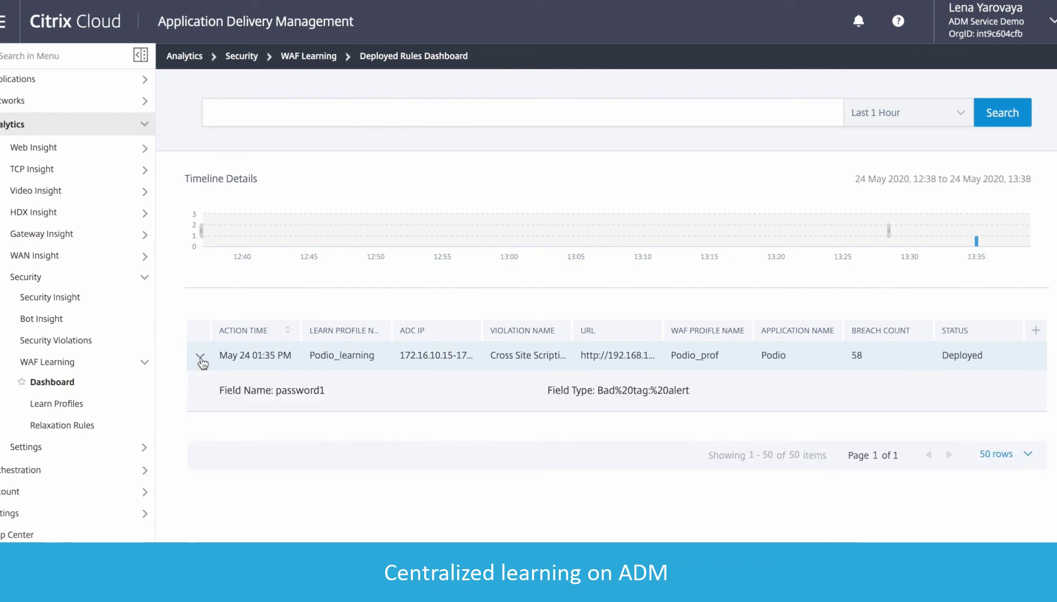